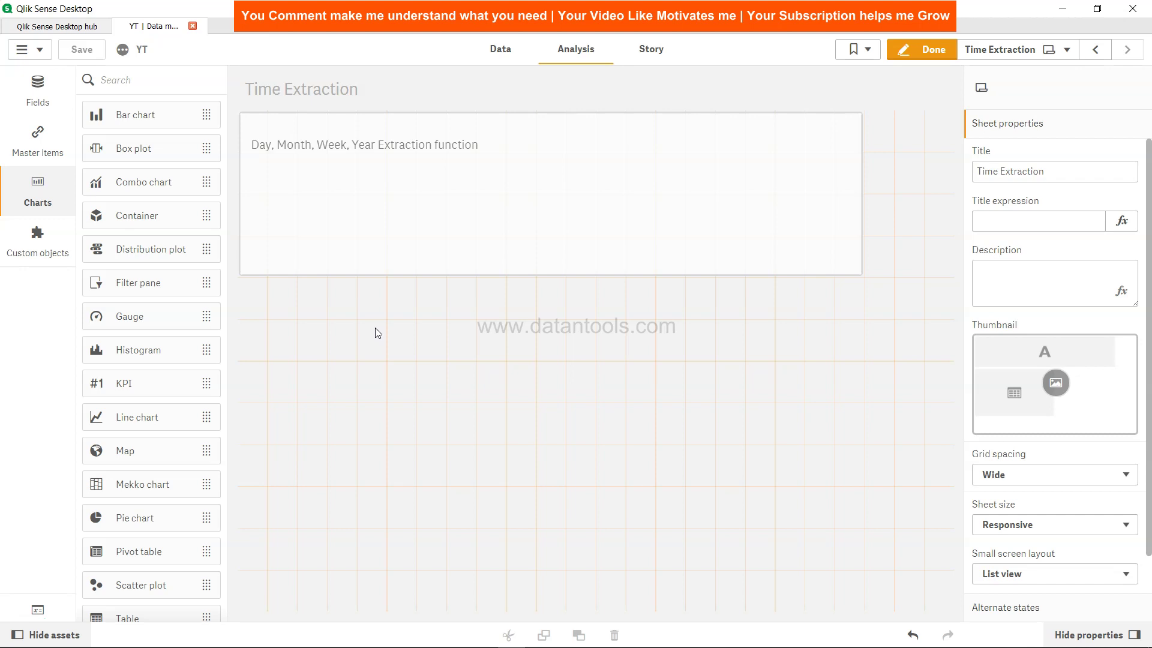
Reload the app from the TeamData inline script, fetching 9 lines, and dismiss the progress report.
click(510, 56)
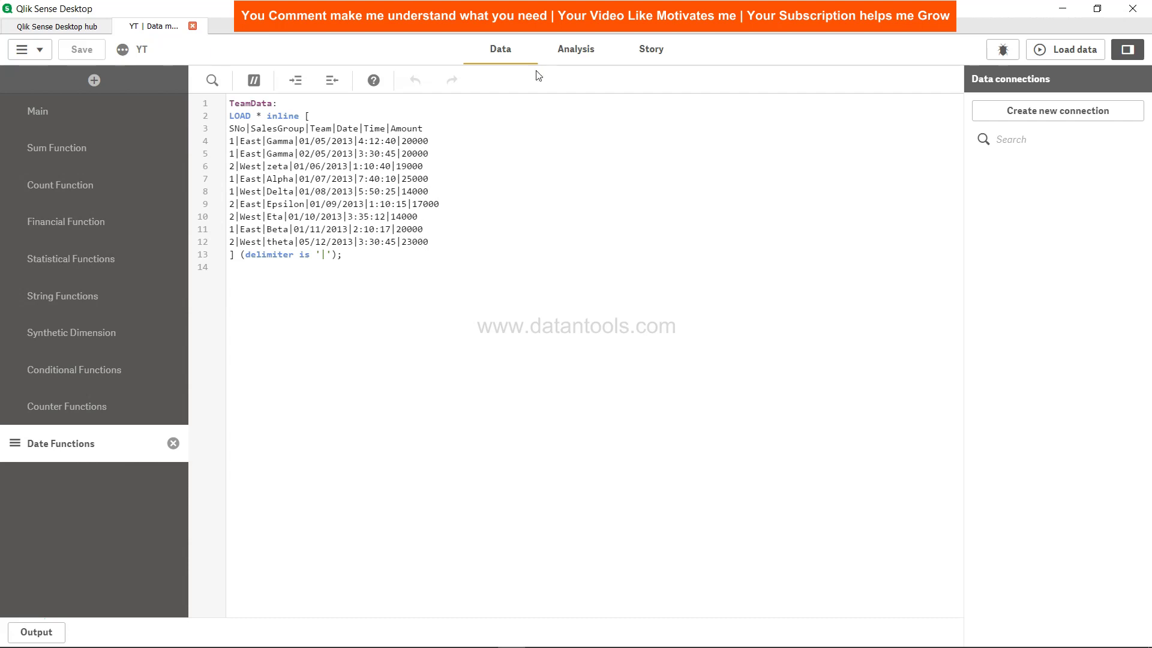
click(1073, 50)
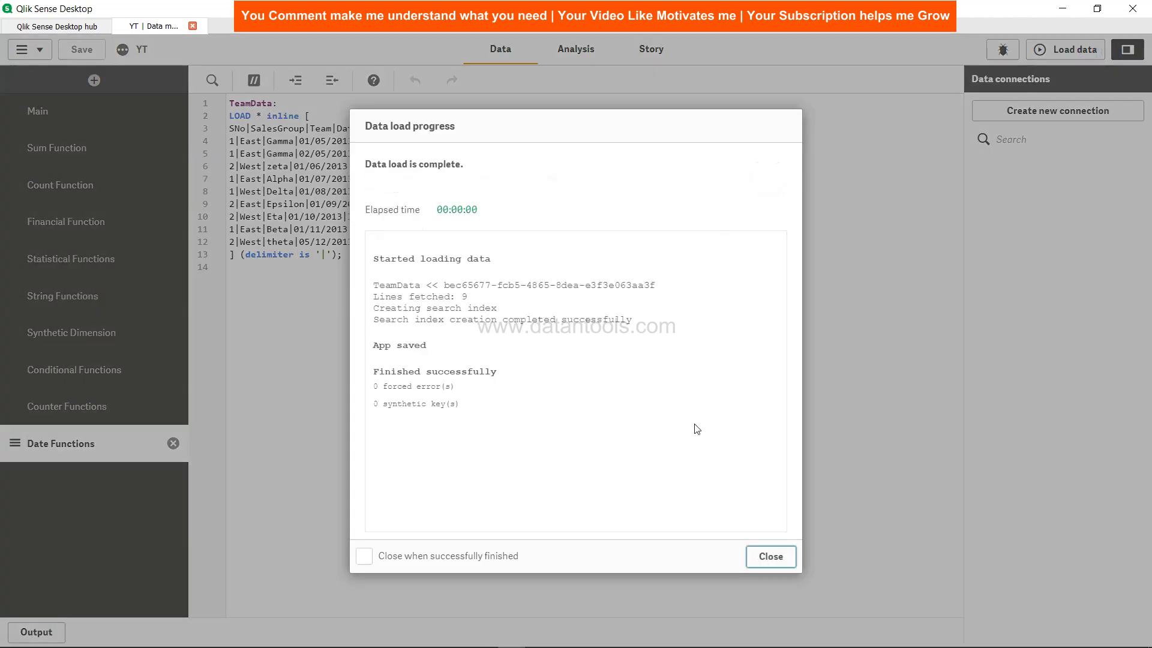
click(777, 563)
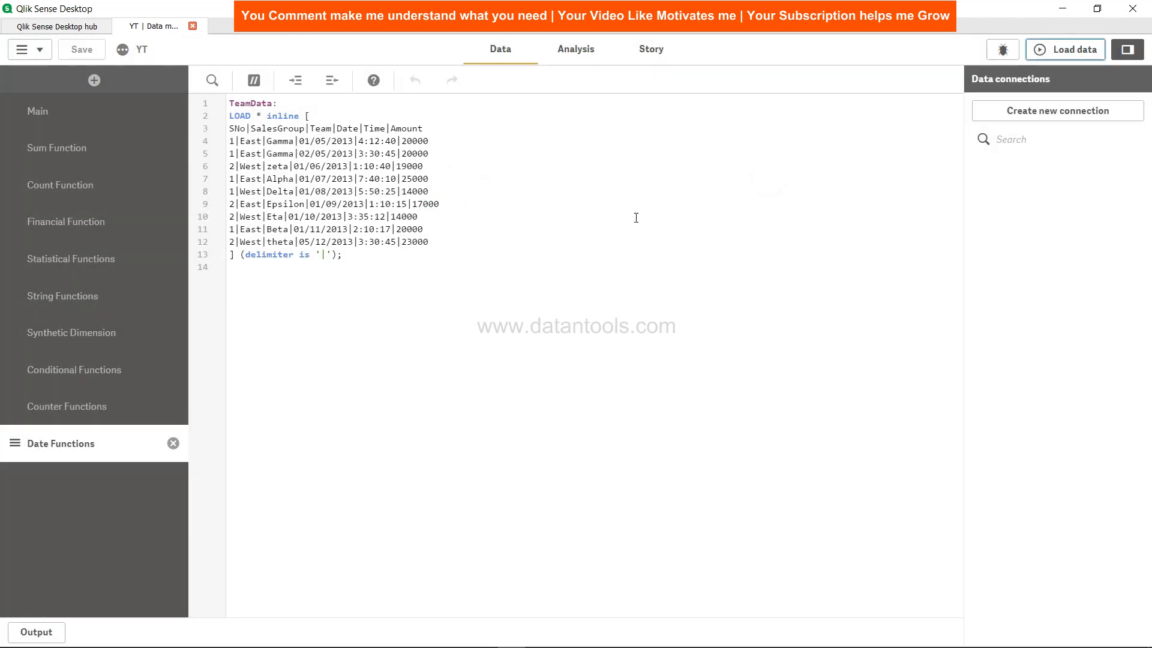
Back on the Time Extraction sheet, shrink the description text box to a single line.
click(585, 52)
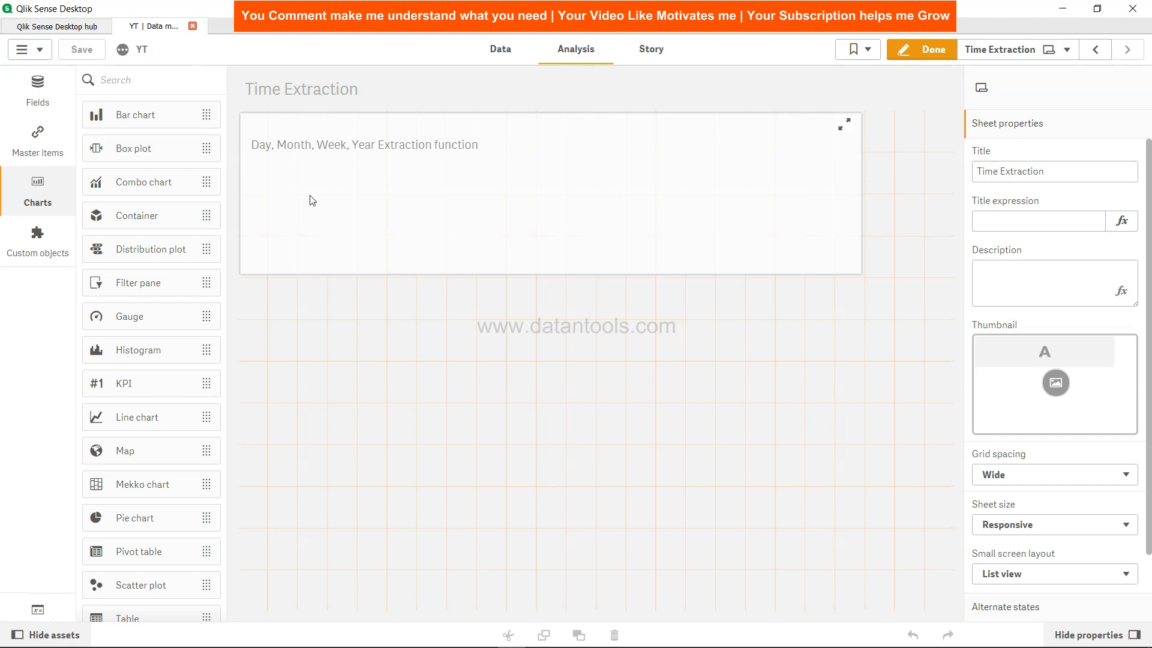
click(521, 263)
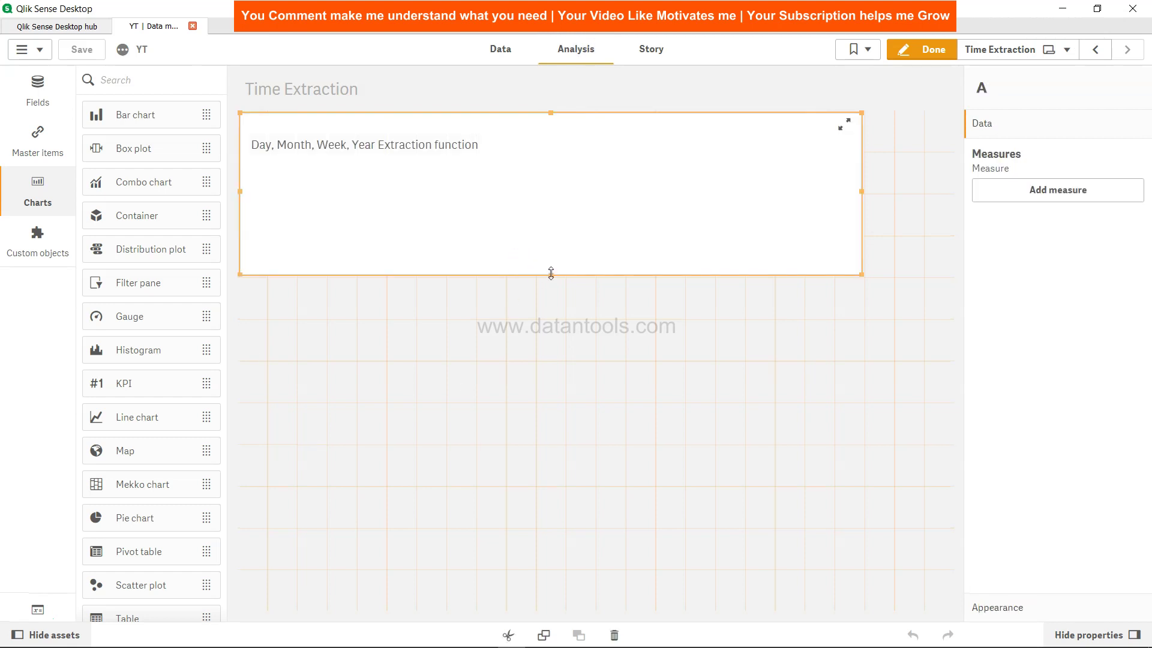
drag(548, 274, 550, 164)
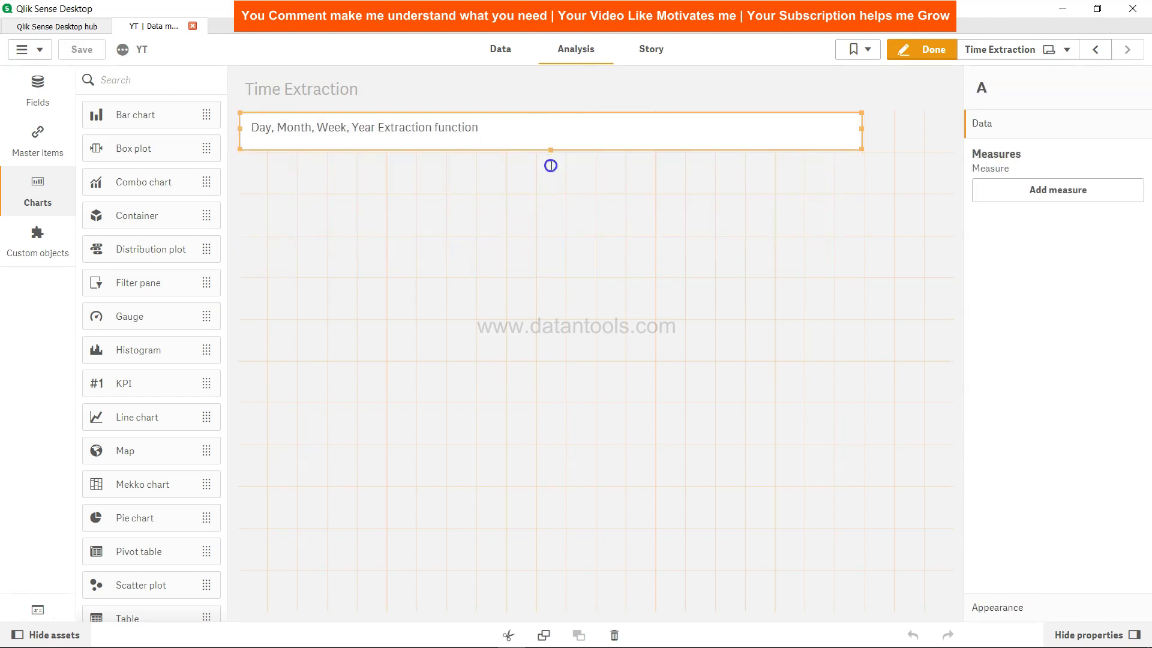
click(519, 201)
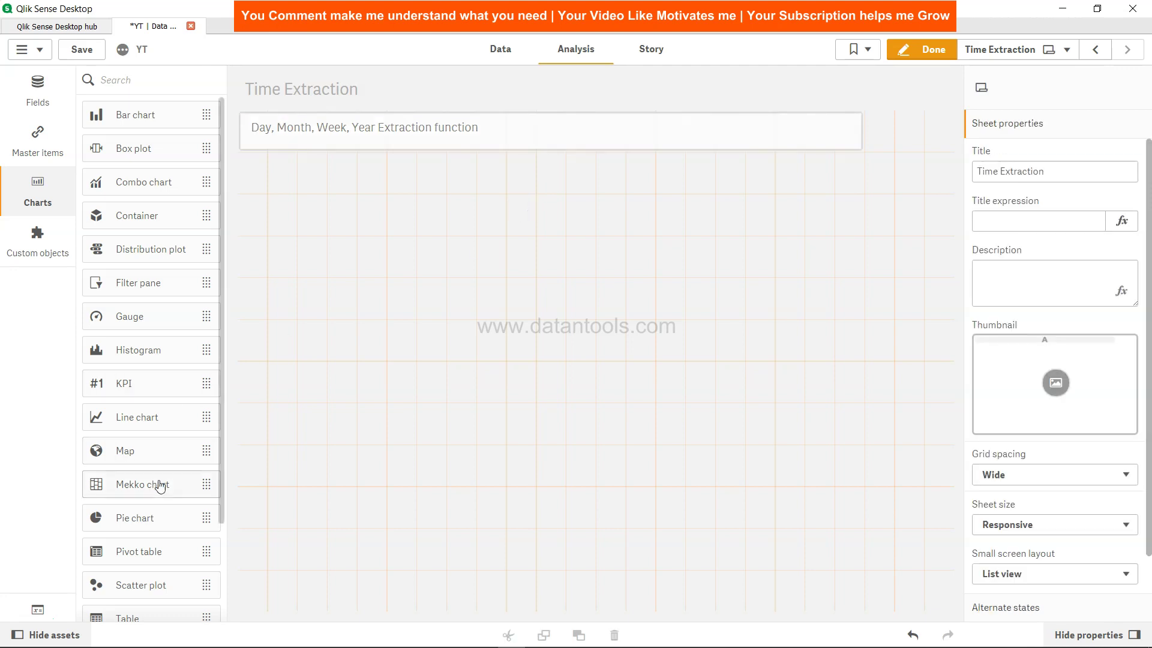
Place a Table chart below the text box with Date as its dimension, and make it taller.
scroll(160, 485, down, 3)
scroll(160, 485, down, 1)
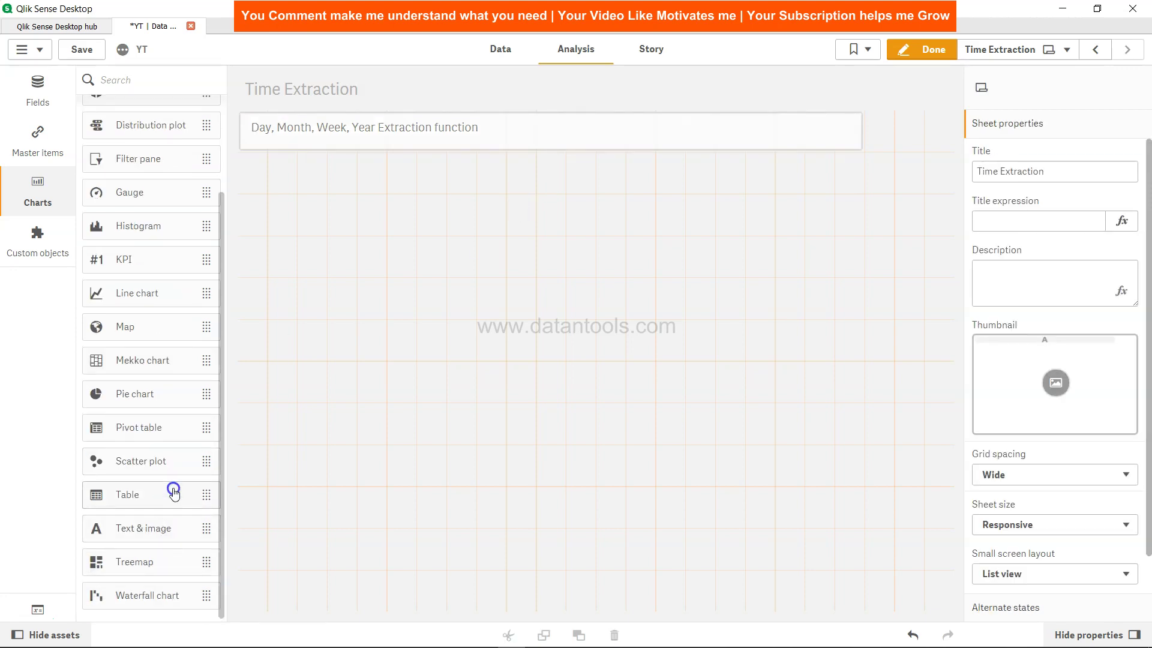
drag(170, 491, 366, 207)
click(415, 264)
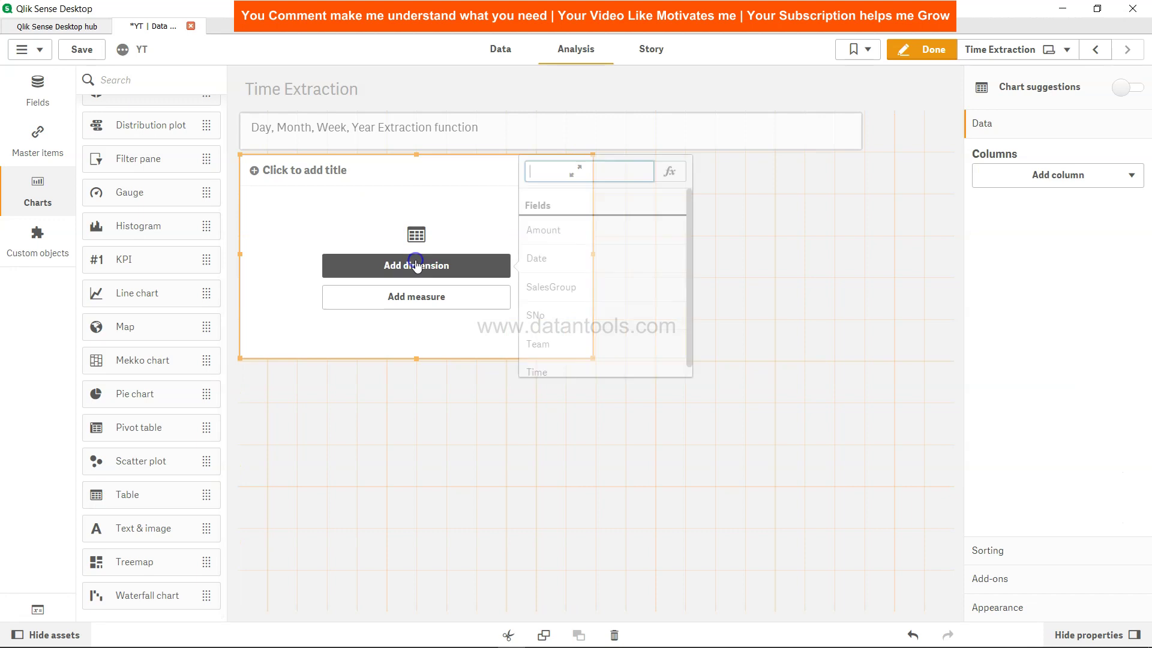
click(567, 264)
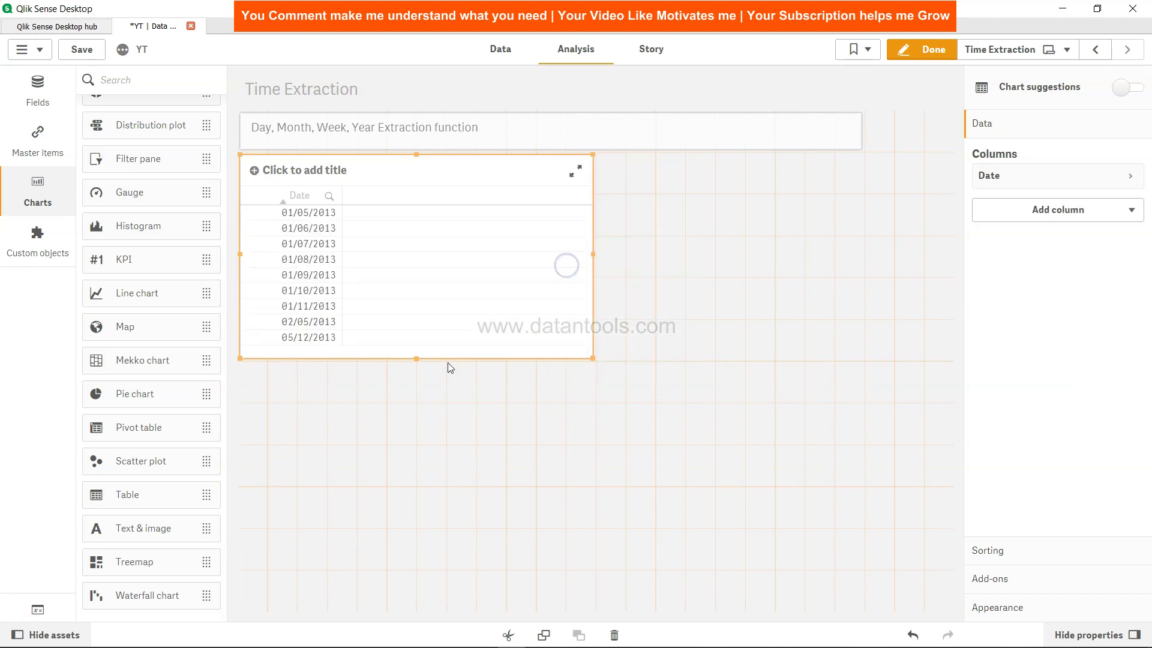
drag(416, 358, 416, 400)
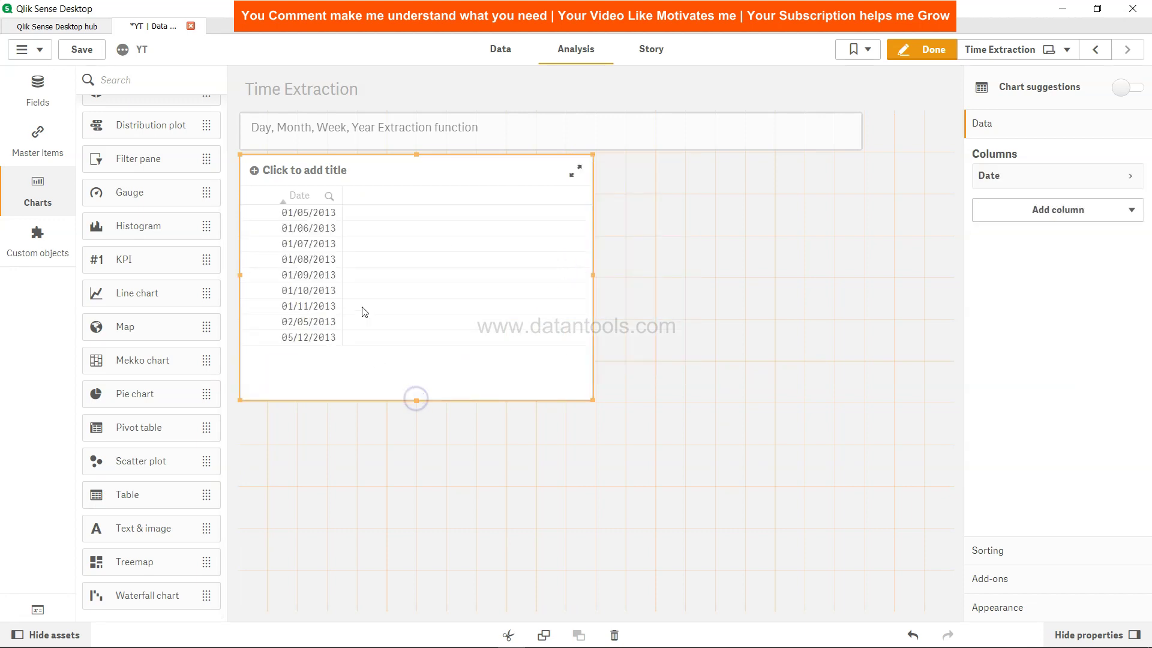
Add a Day(Date) measure column showing day numbers such as 5, 6 and 12.
click(1128, 213)
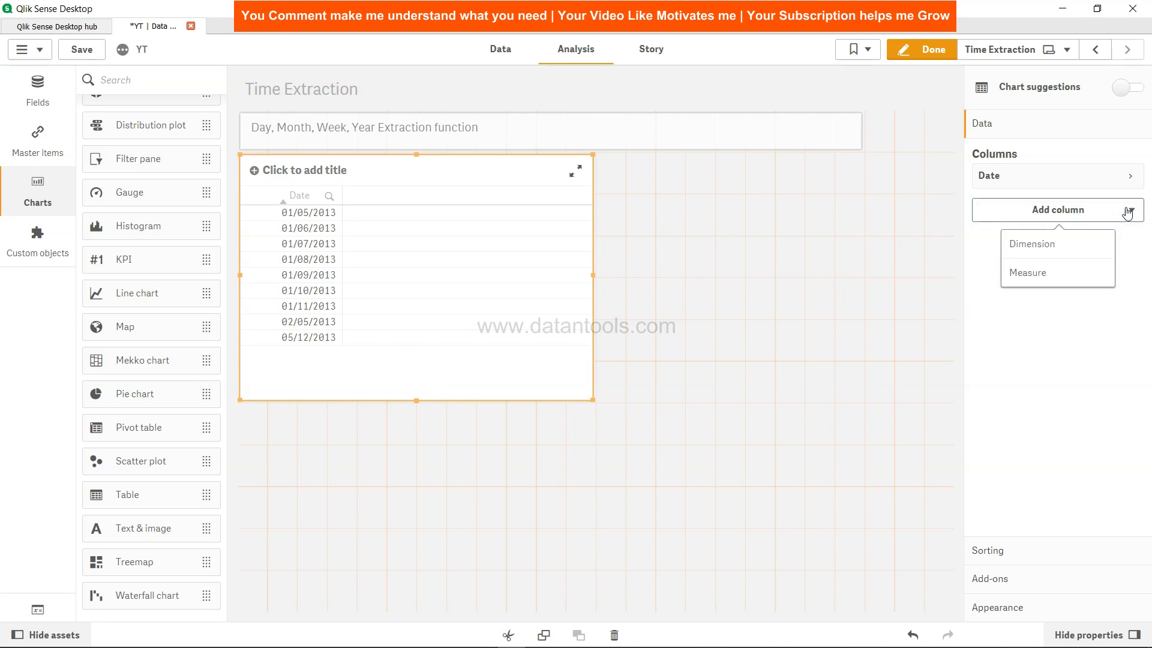
click(1043, 275)
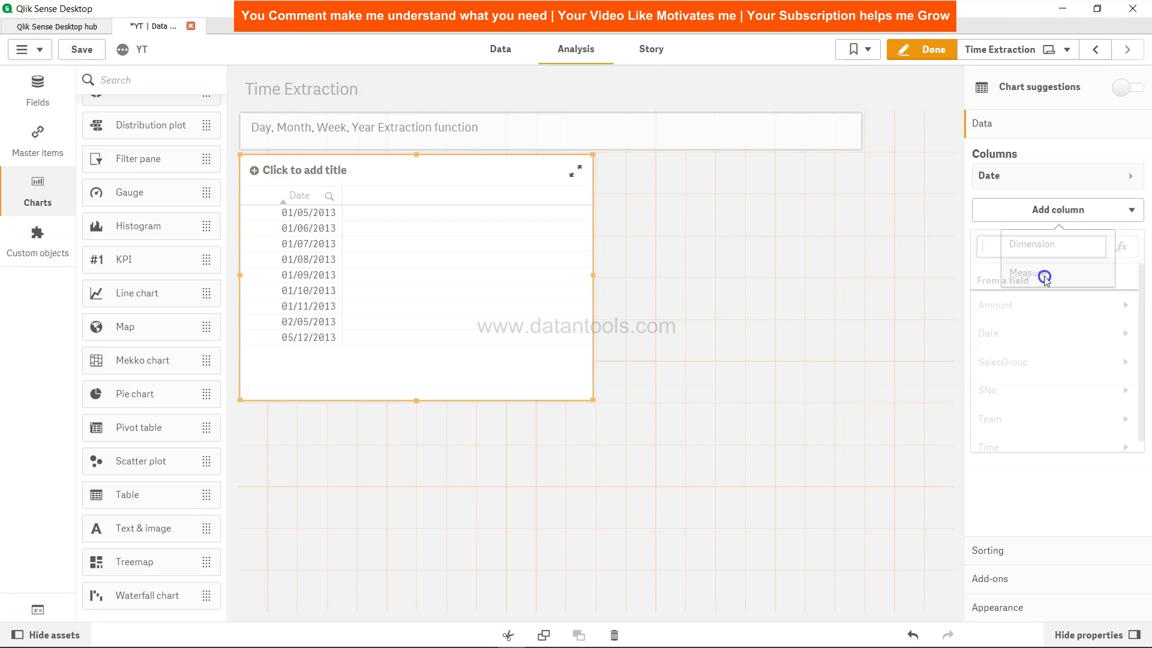
text(Day()
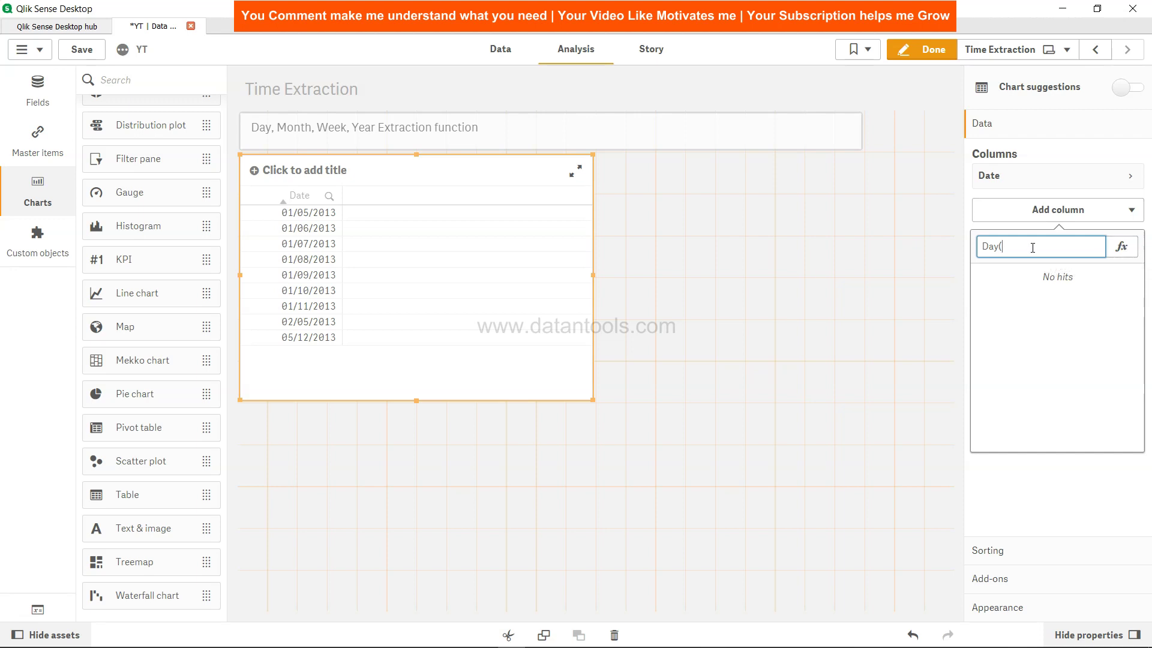
text(Date)
key(Return)
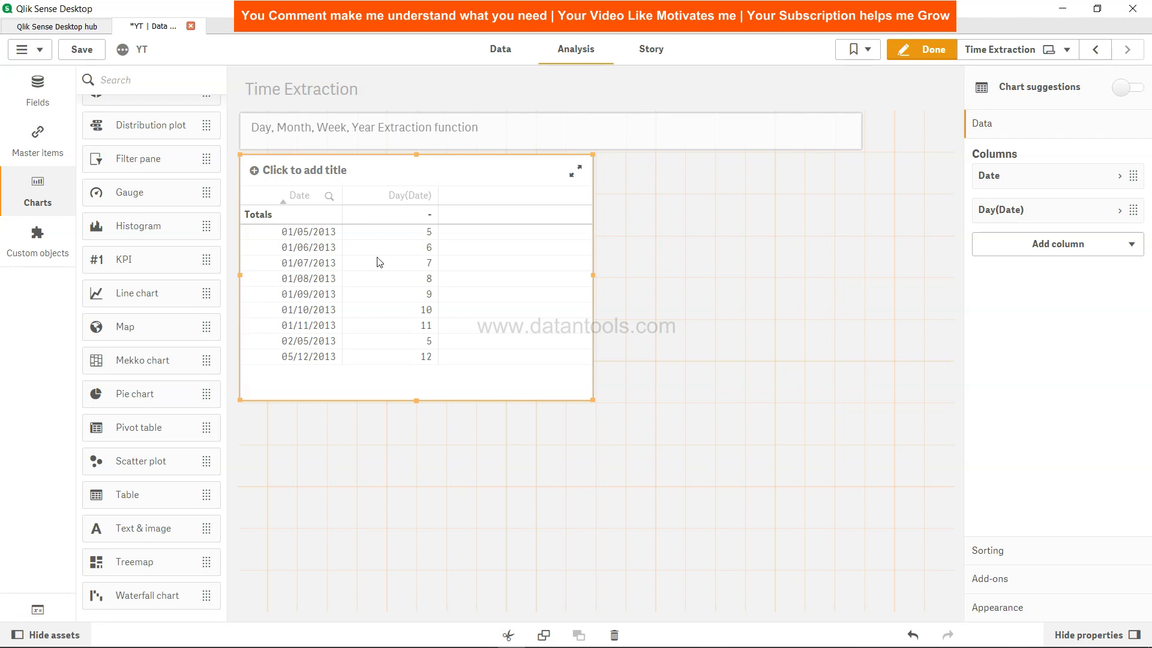
click(504, 54)
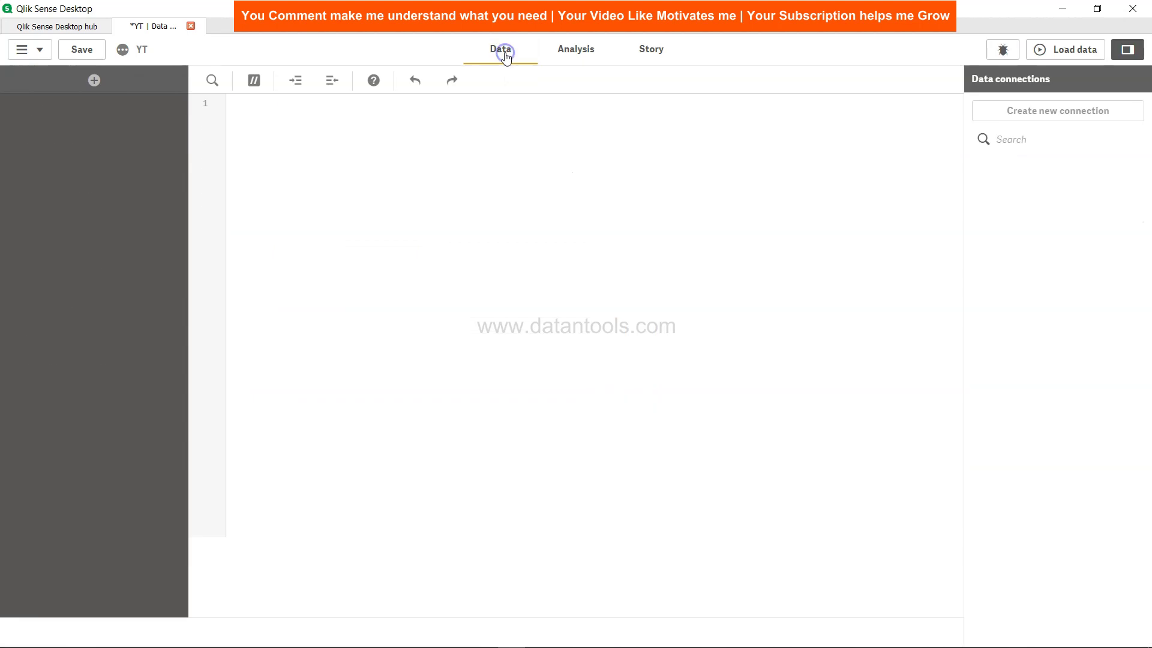
click(65, 120)
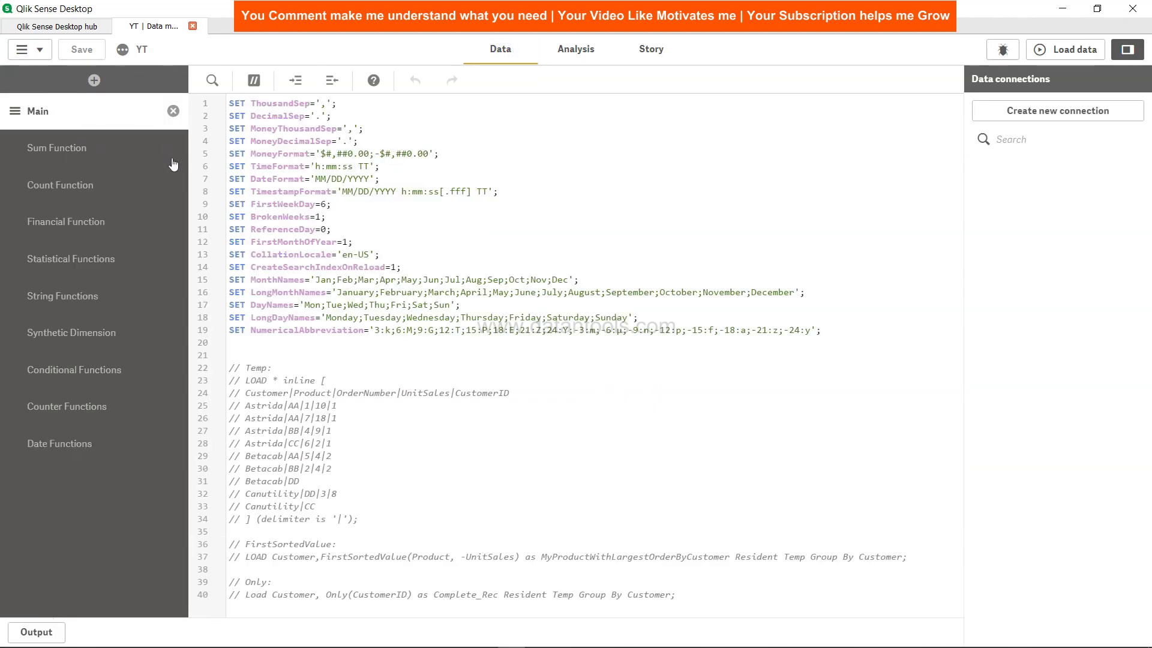
drag(230, 168, 381, 167)
drag(234, 179, 378, 178)
click(377, 178)
drag(254, 195, 381, 195)
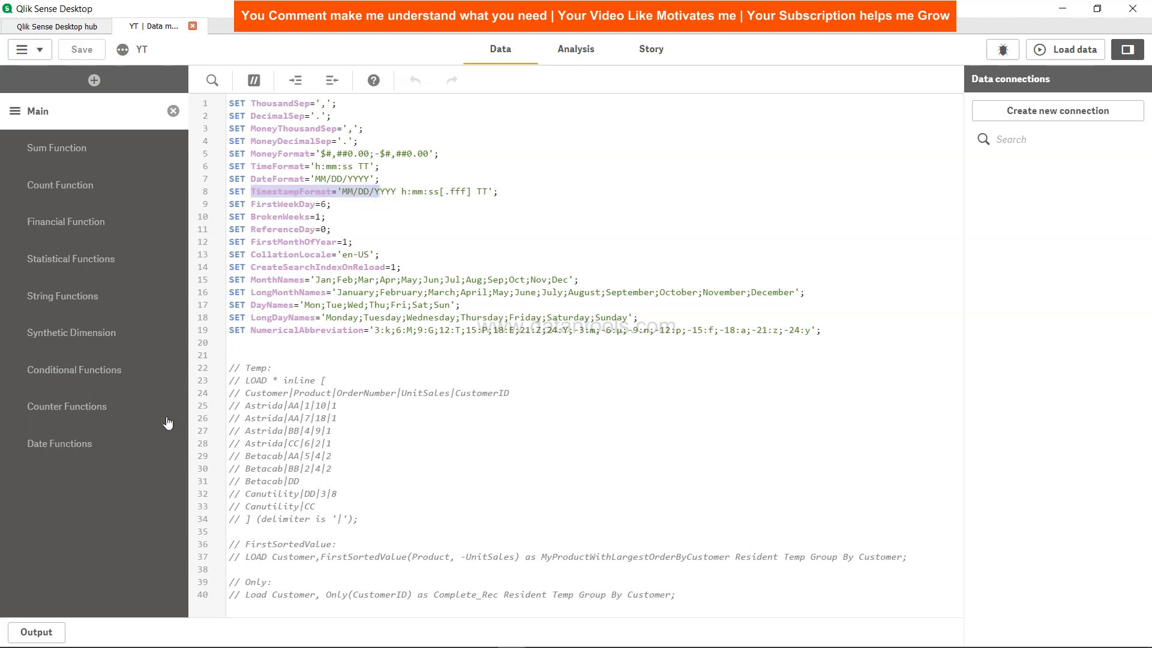
click(75, 444)
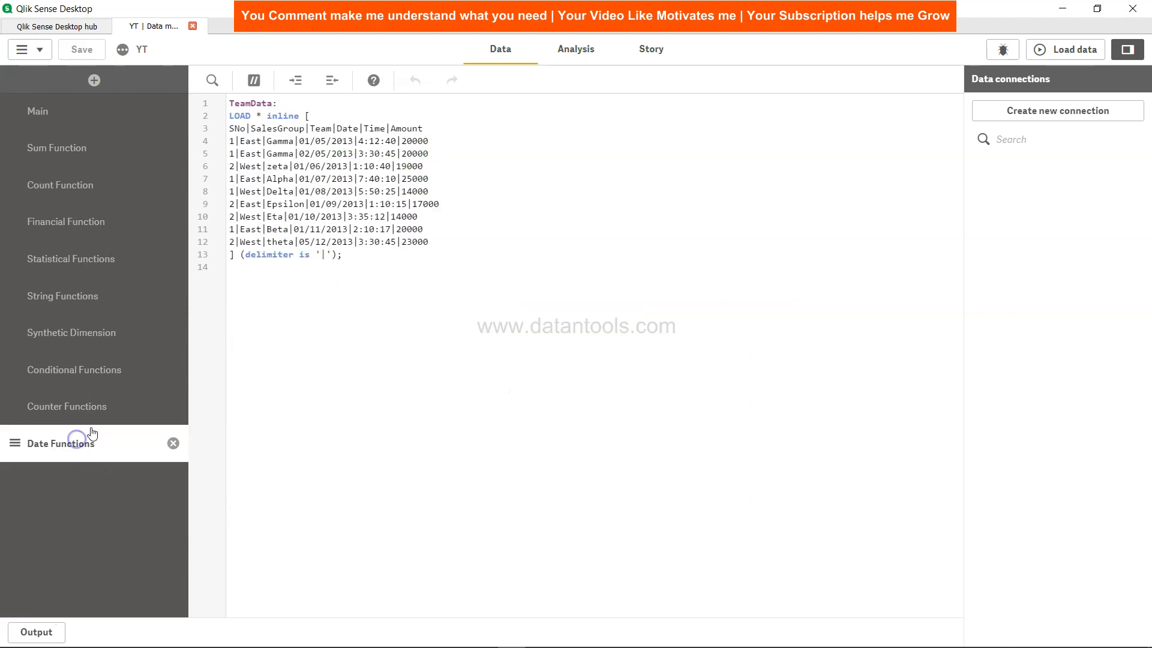
click(580, 47)
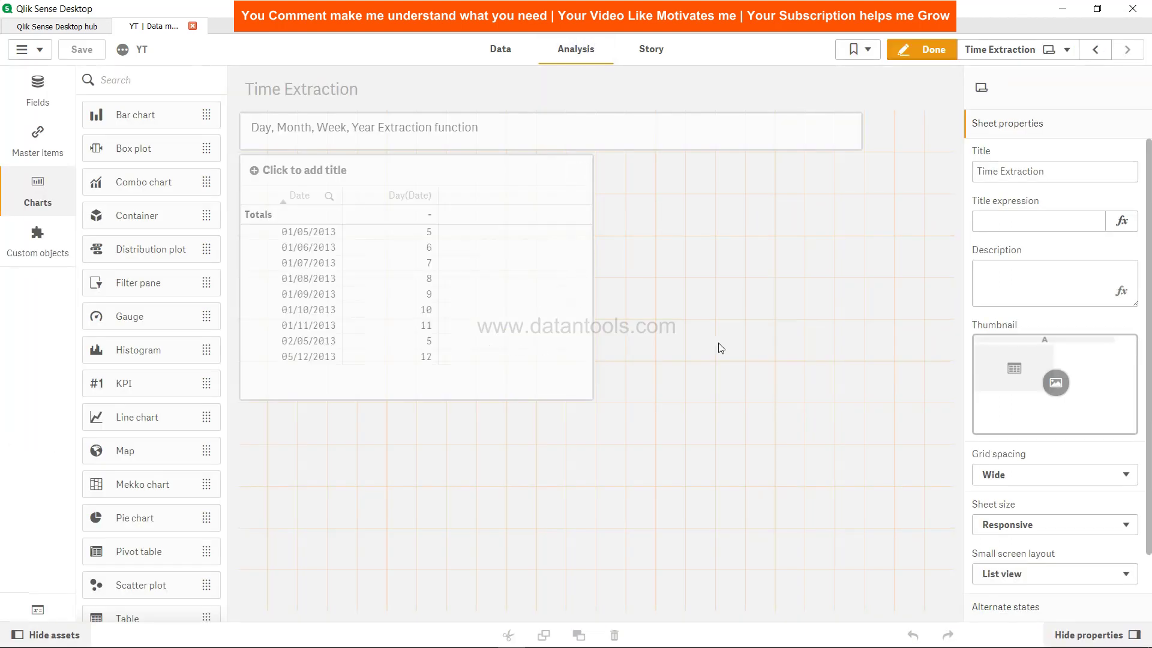
Add a Week(Date) measure column to the table, e.g. 05/12/2013 giving week 20.
click(396, 266)
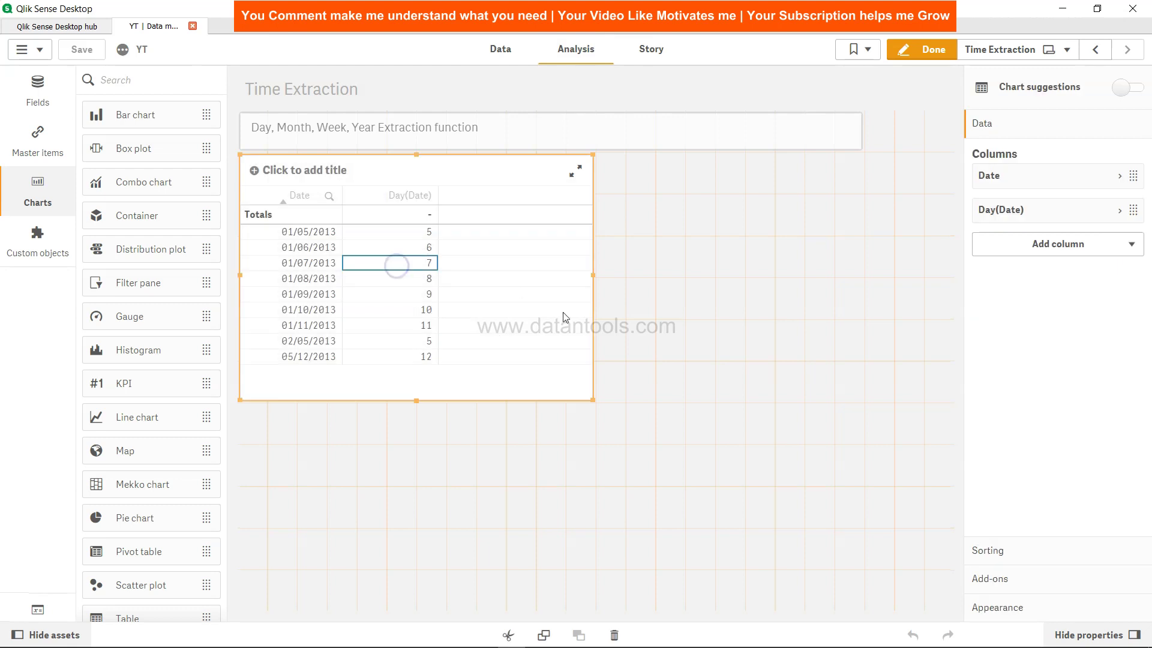
click(1084, 253)
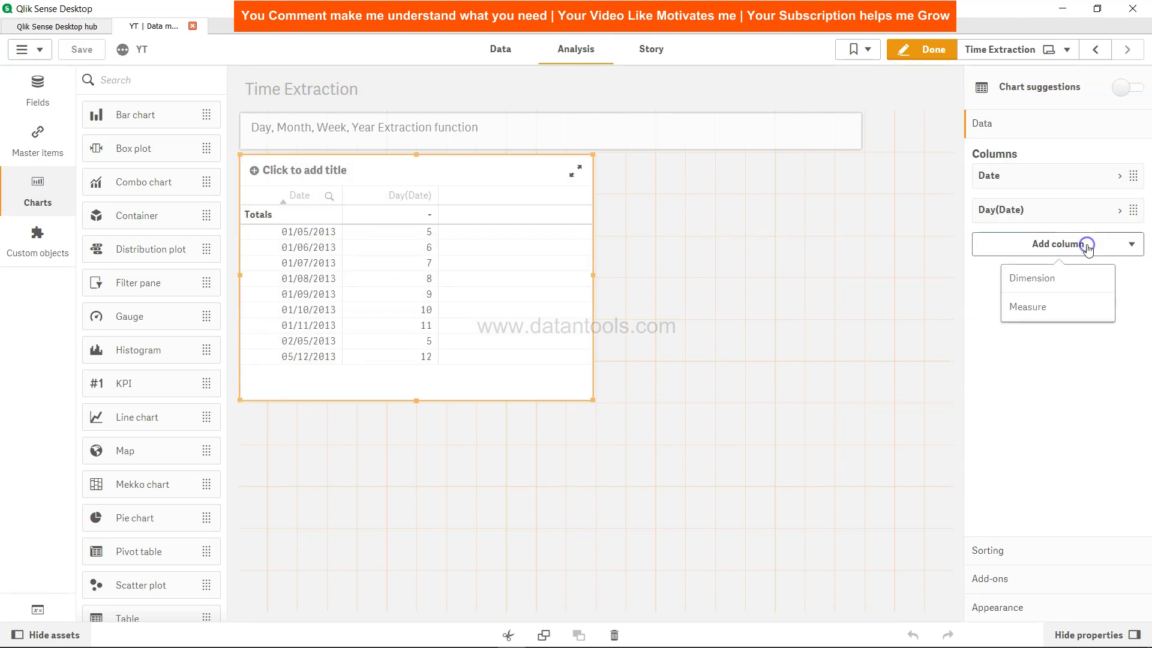
click(1062, 310)
text(Week()
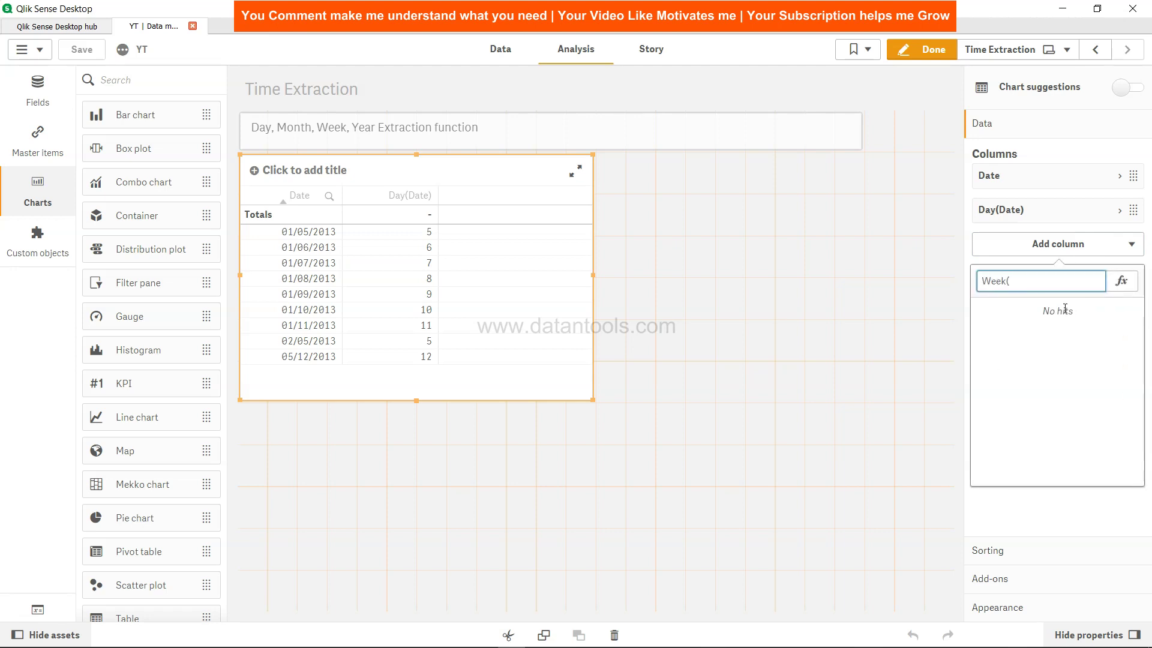
text(Date)
key(Return)
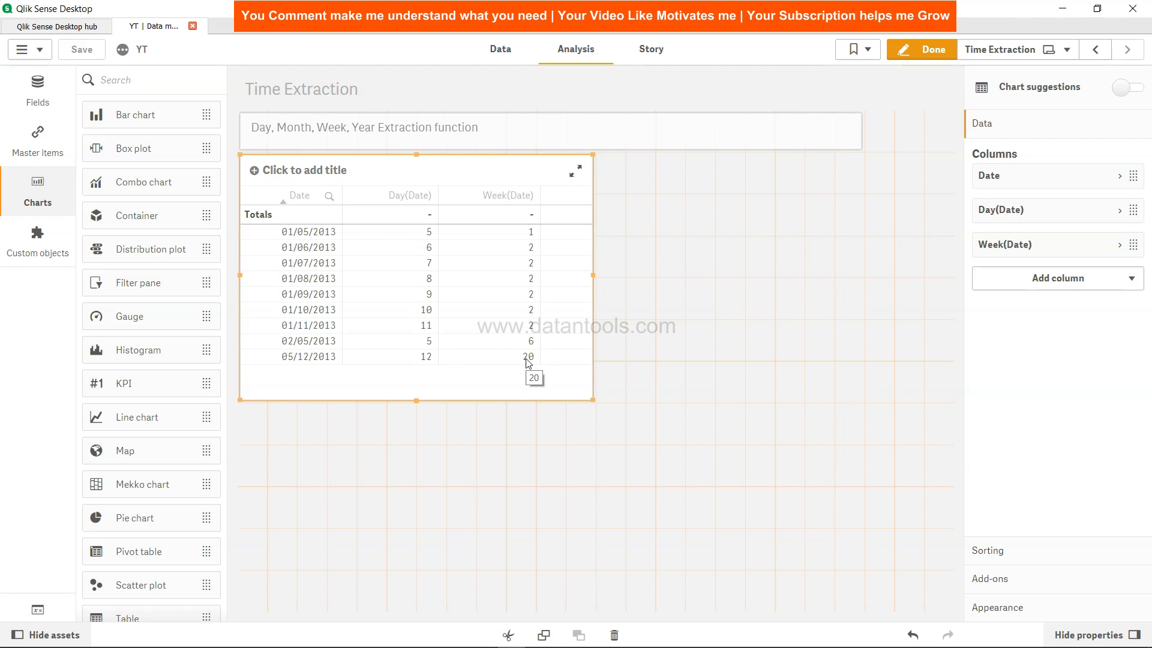
Add a Month(Date) measure column showing month names like Jan, Feb and May.
click(1108, 277)
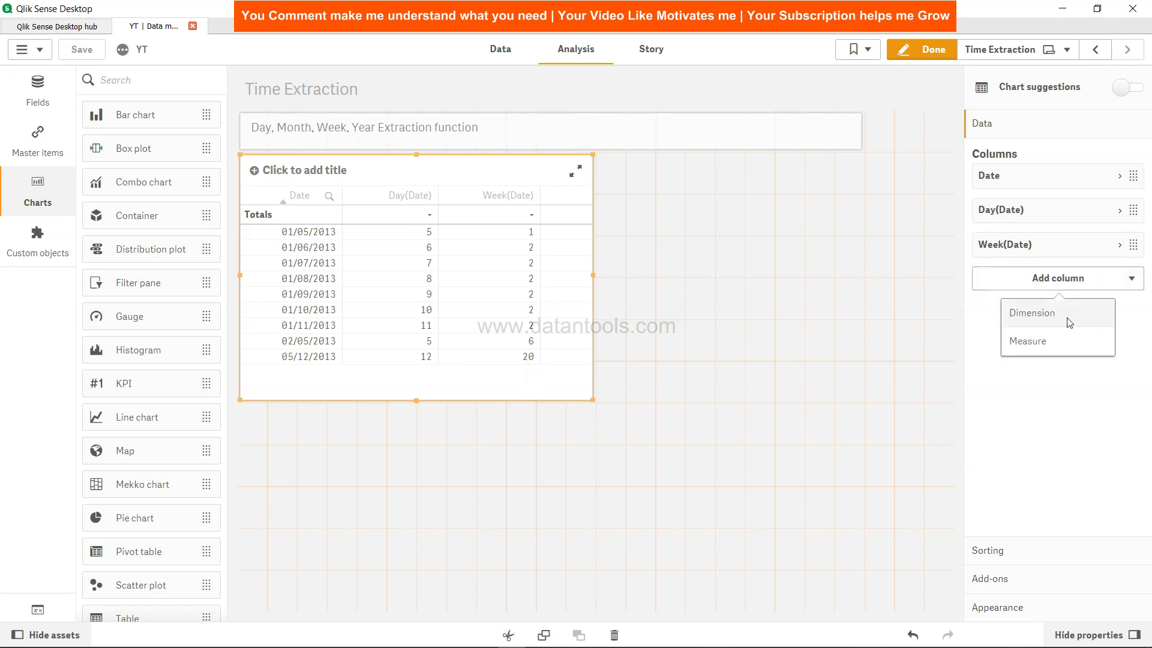
click(1067, 338)
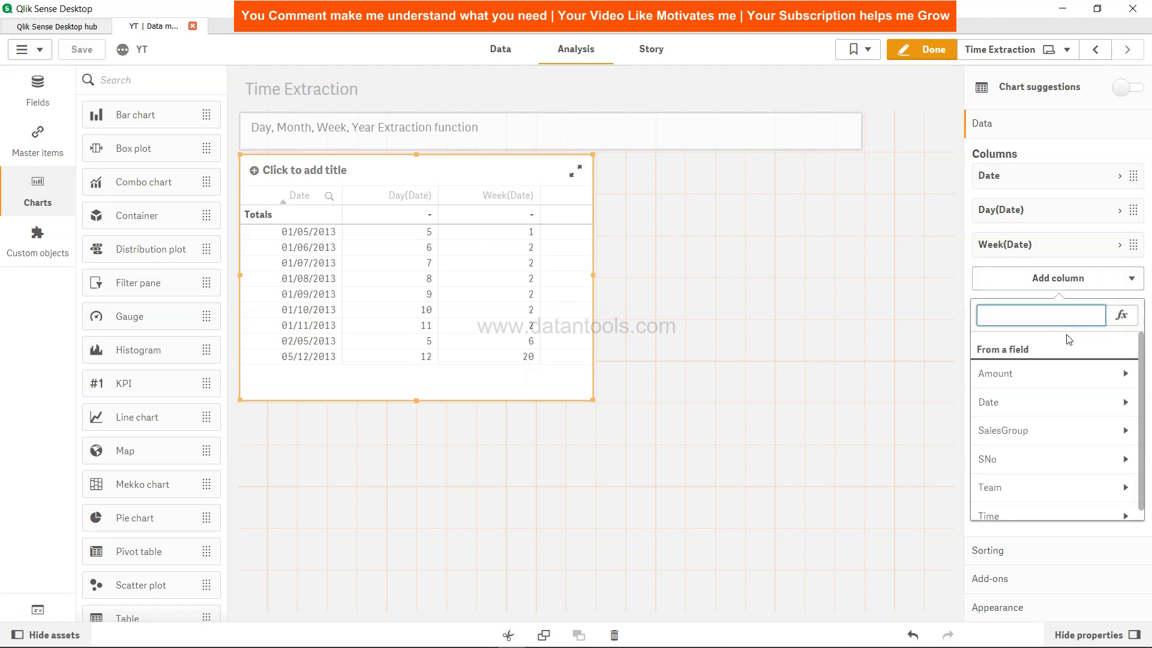
text(Month)
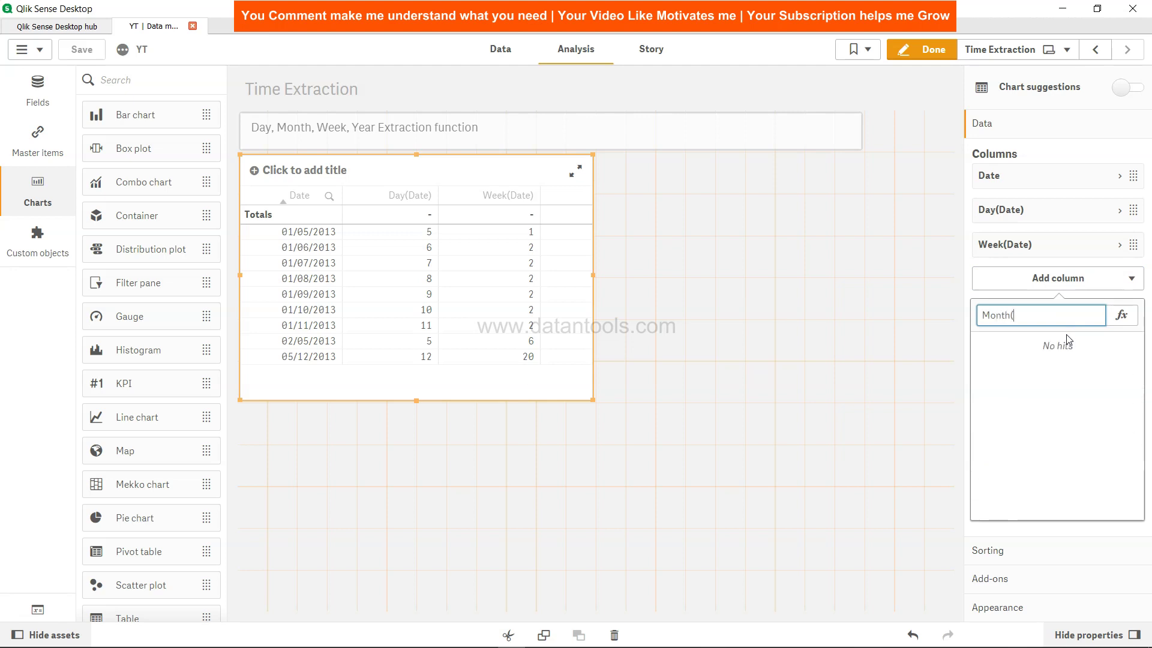
text((Date))
key(Return)
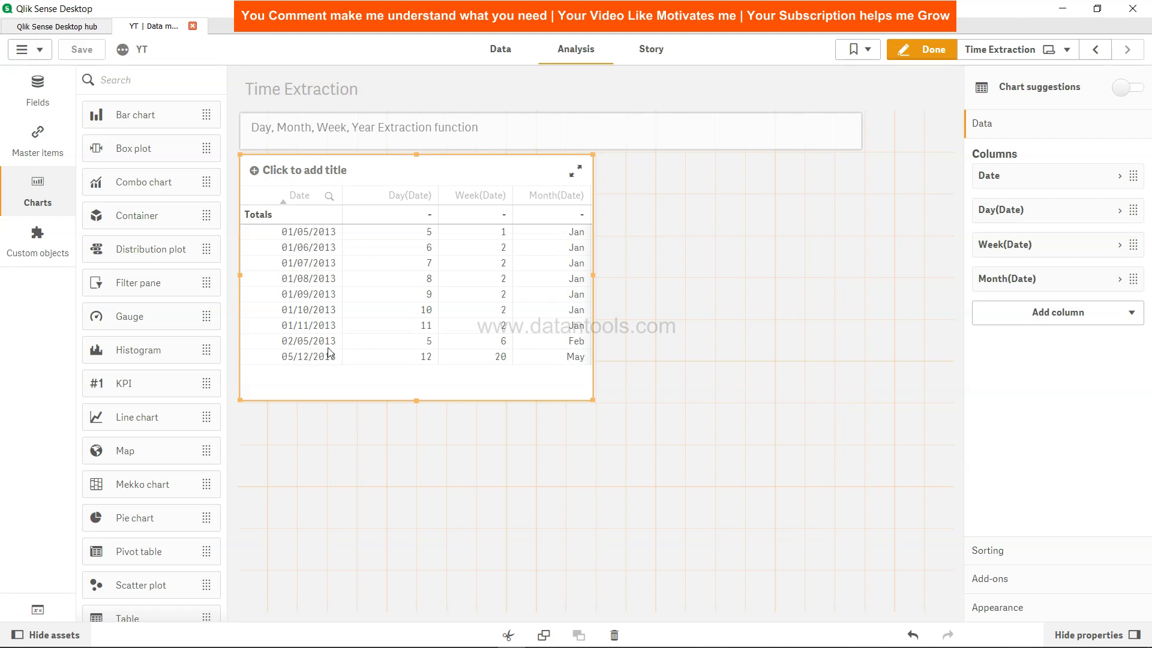
Add a Year(Date) measure column, which shows 2013 for every date.
click(1077, 317)
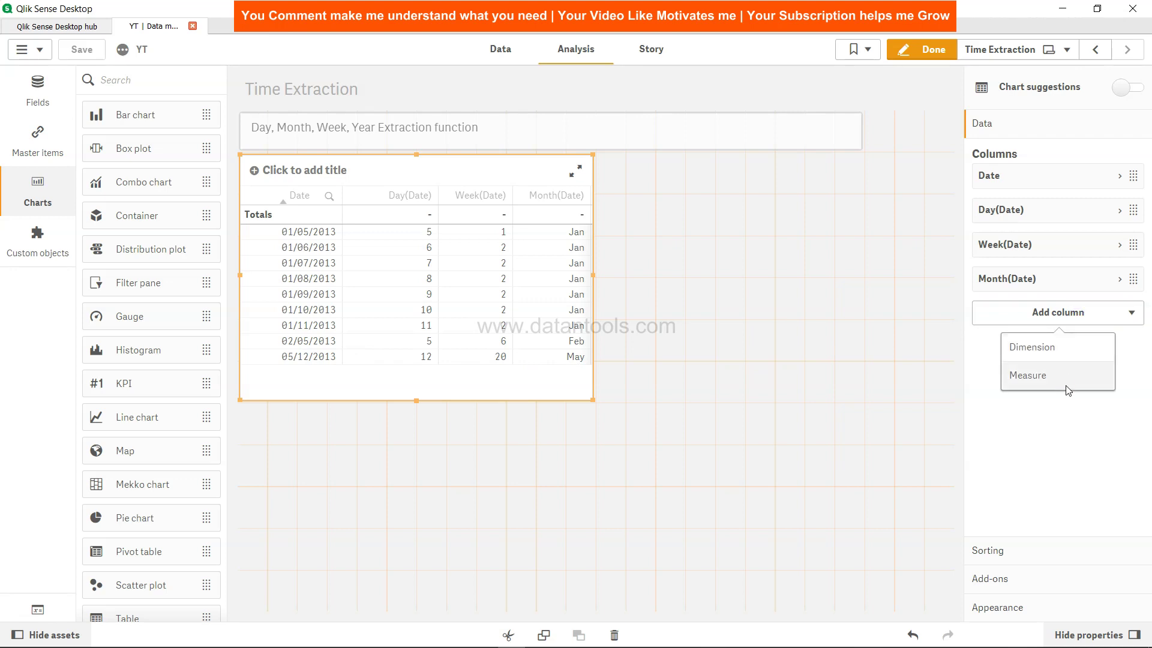
click(1068, 381)
text(Year)
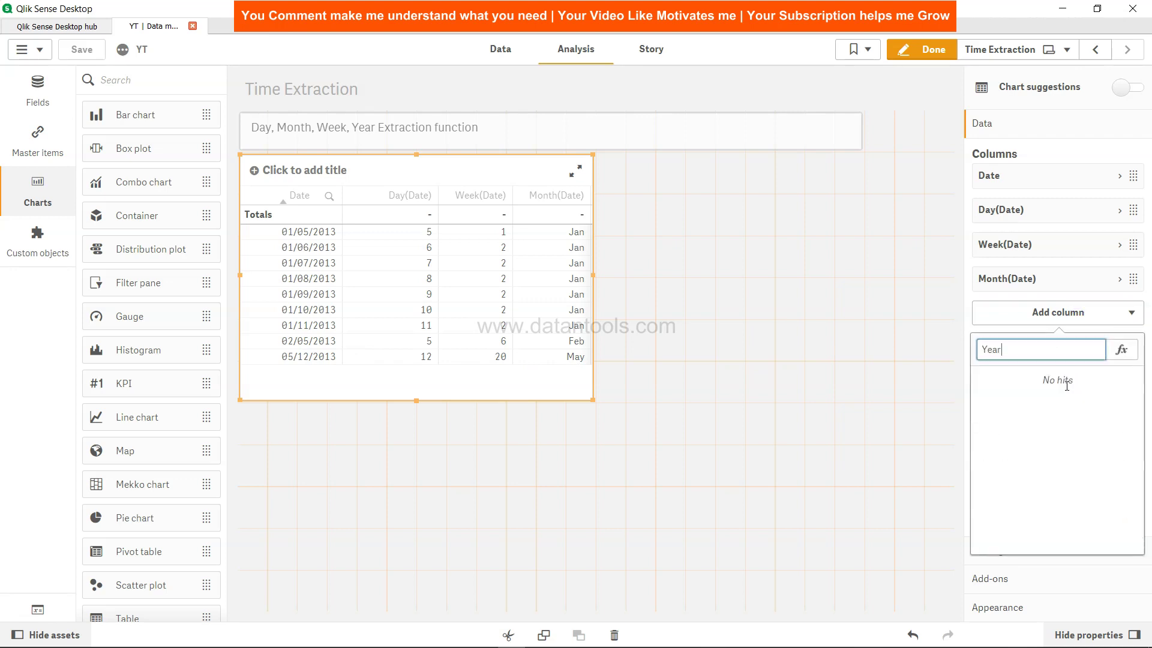
text((Date)
key(Return)
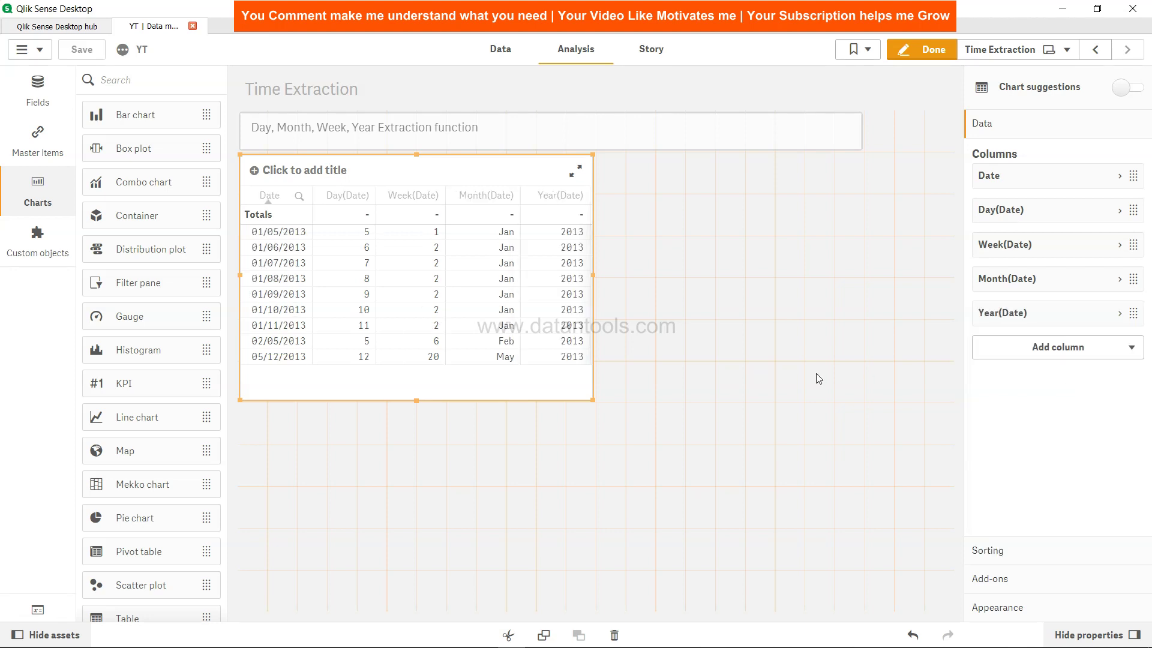